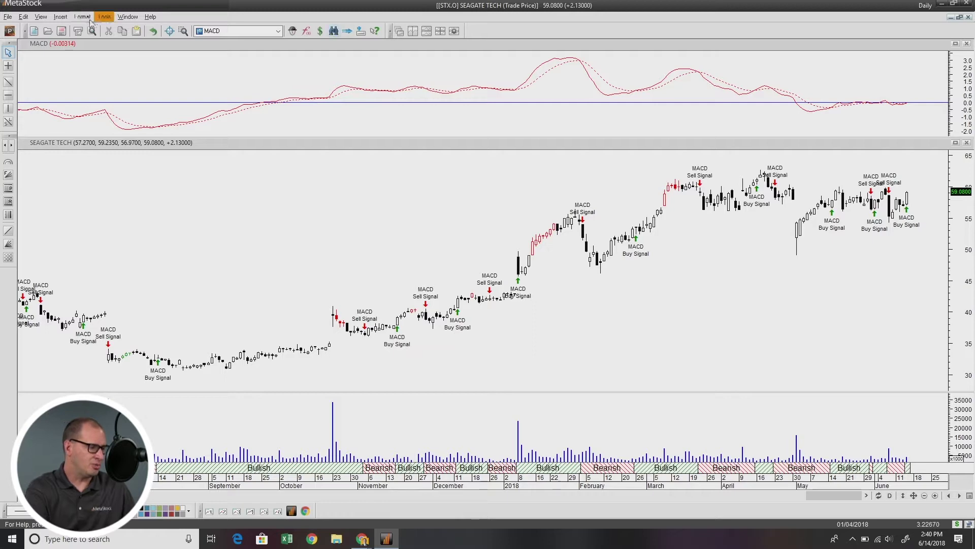
Open the Power Console to set up the MACD Expert System test on the NASDAQ 100.
{"action": "left_click", "coordinate": [10, 31]}
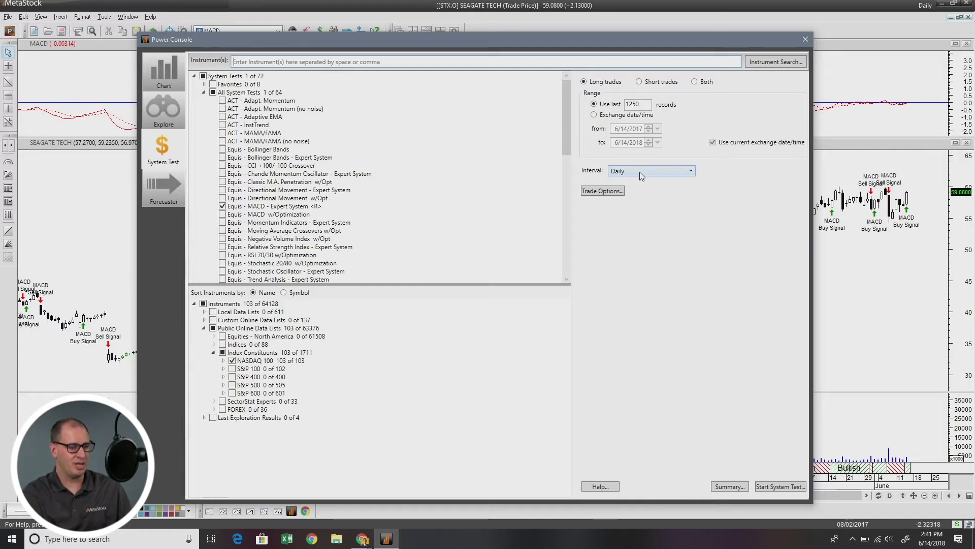
Show the trade account settings: 100,000 initial equity and 20% of equity per trade.
{"action": "left_click", "coordinate": [602, 191]}
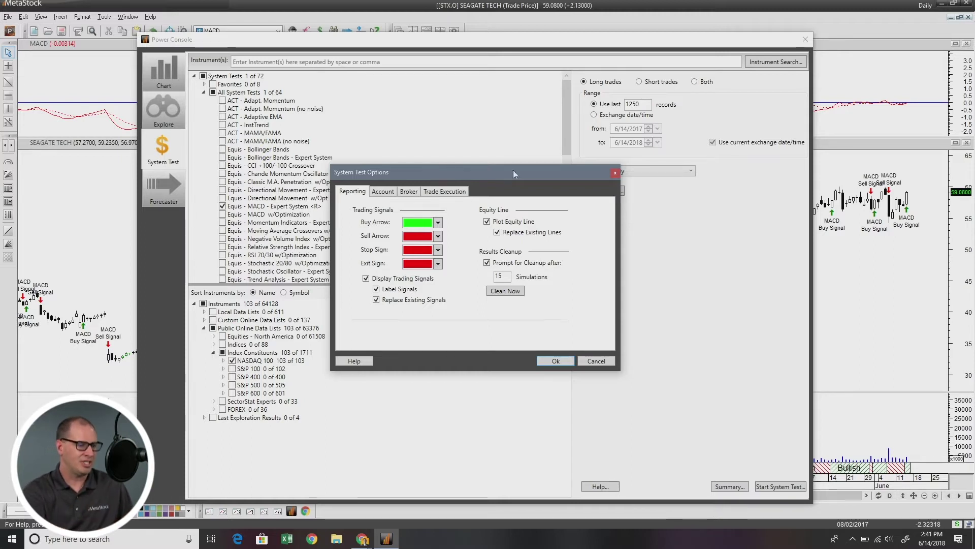
{"action": "left_click", "coordinate": [383, 191]}
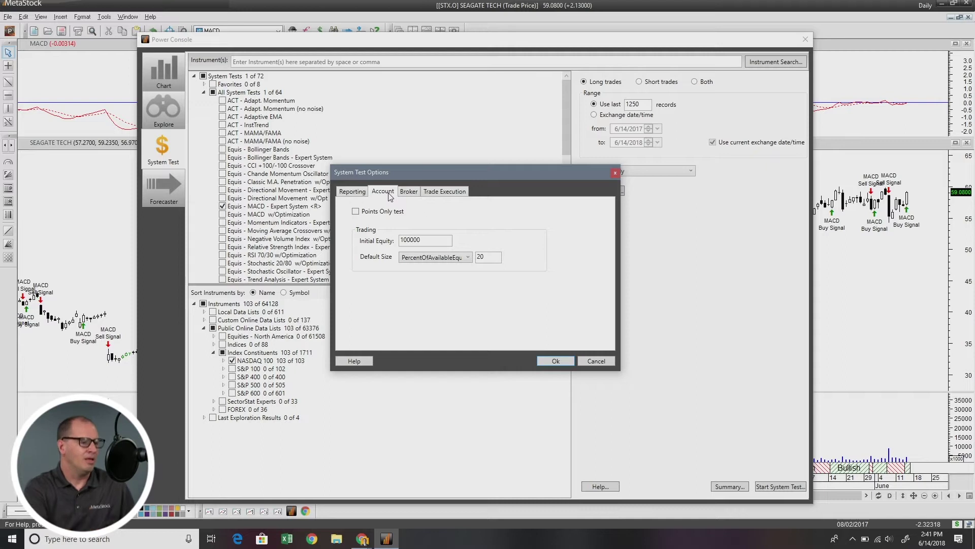
Review the 3-point broker commission and the trade execution settings.
{"action": "left_click", "coordinate": [409, 191]}
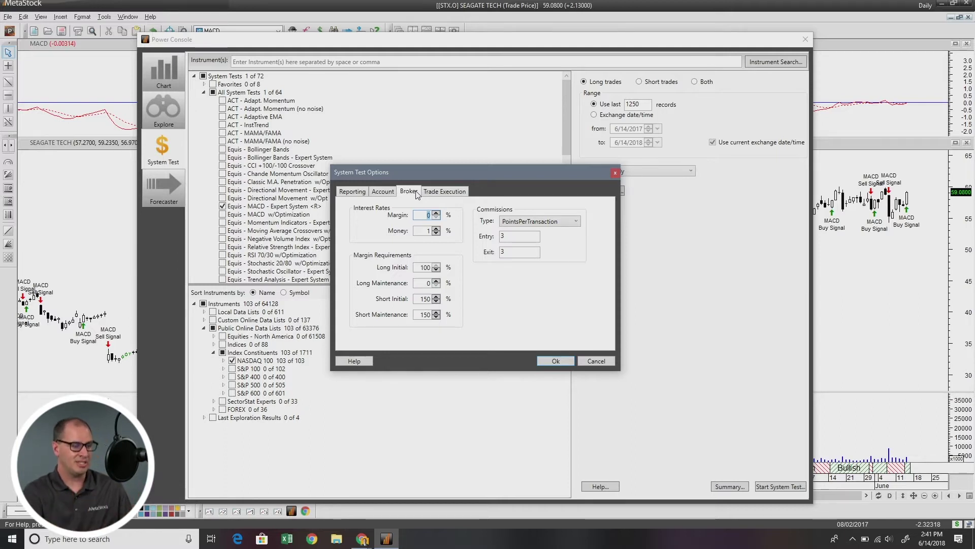
{"action": "left_click", "coordinate": [442, 192]}
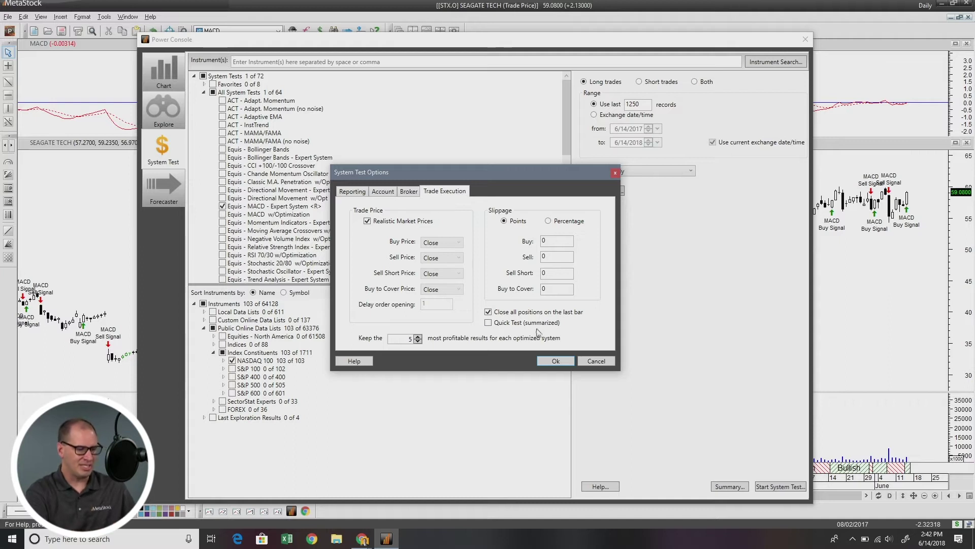
Accept the realistic-price, zero-slippage trade options and return to the system test console.
{"action": "left_click", "coordinate": [550, 359]}
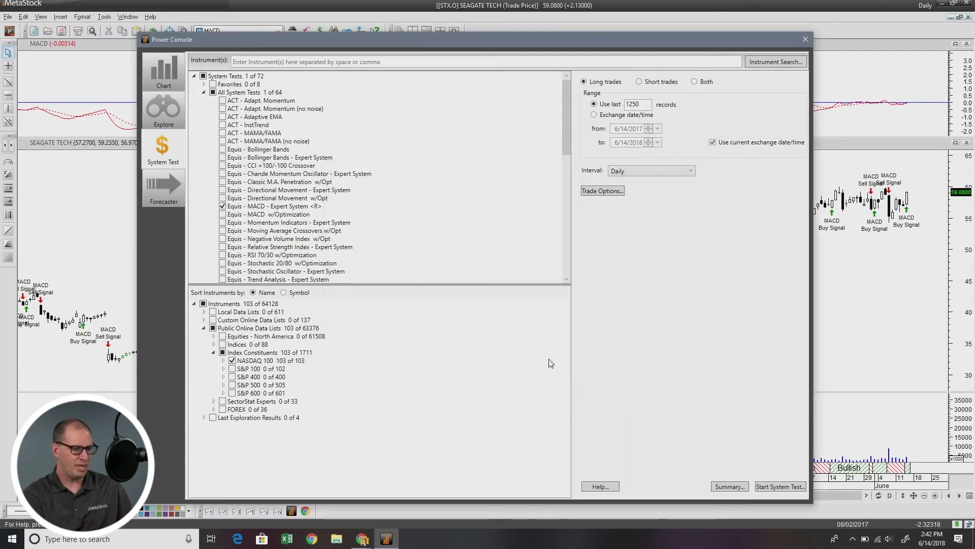
Run the MACD test across all 103 NASDAQ 100 stocks and view its results.
{"action": "left_click", "coordinate": [767, 488]}
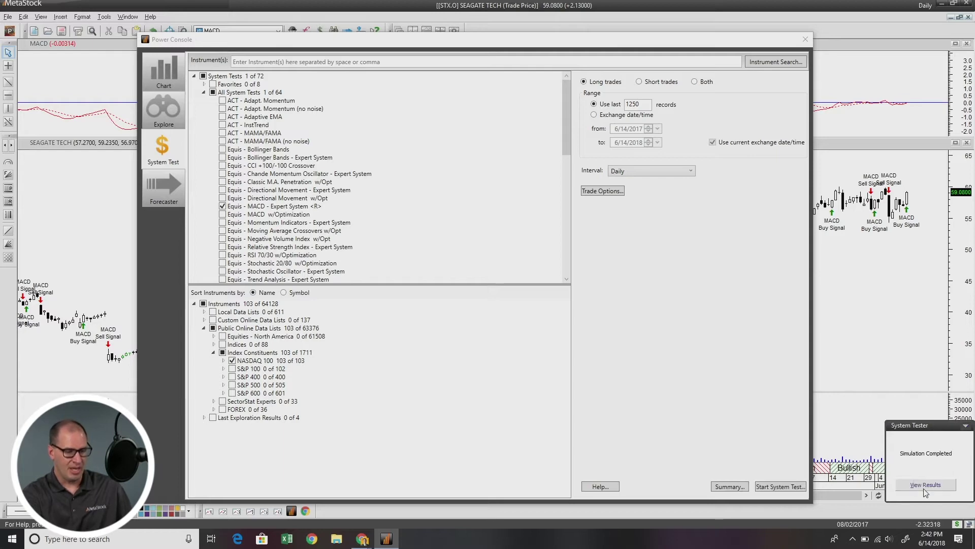
{"action": "left_click", "coordinate": [926, 485]}
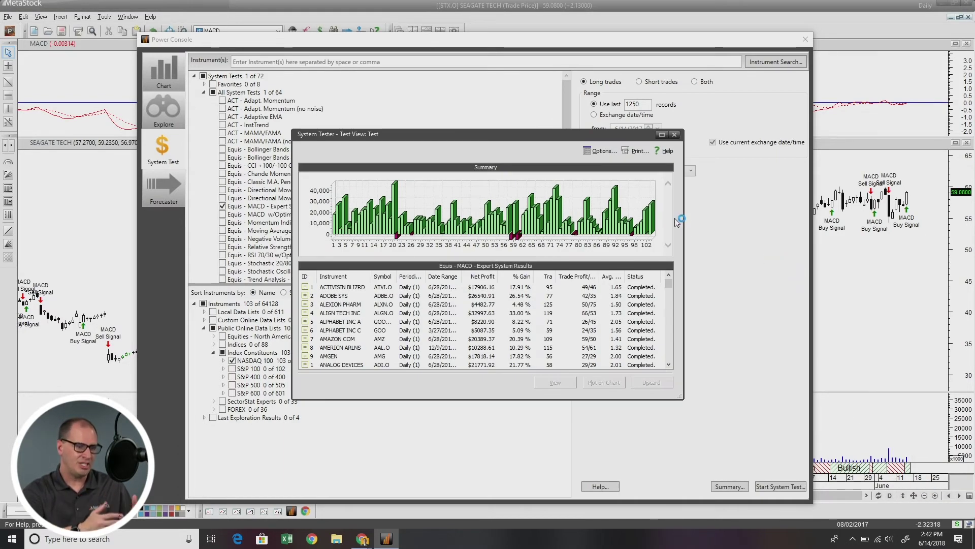
Maximize the results, rank by Net Profit highest first, and open Broadcom's $45,422 report.
{"action": "left_click", "coordinate": [662, 134]}
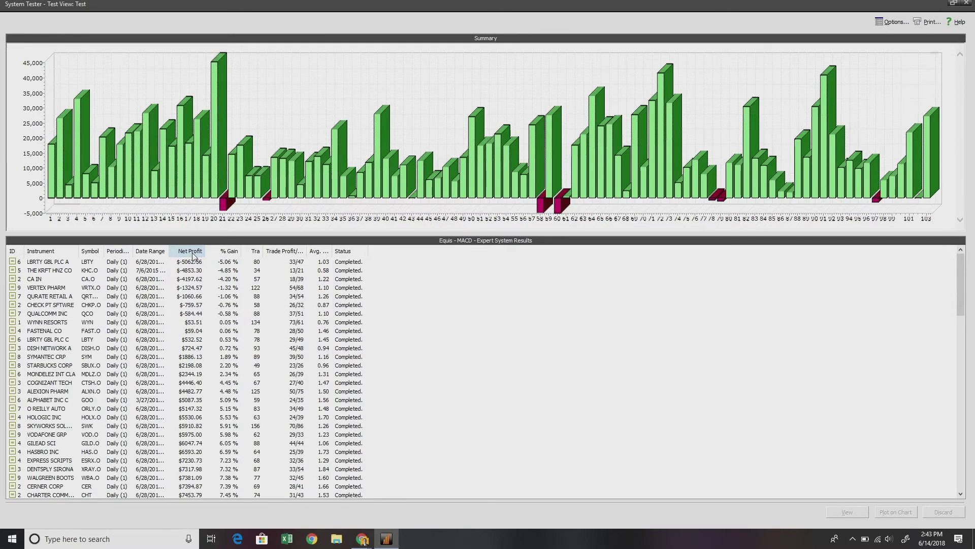
{"action": "left_click", "coordinate": [193, 254]}
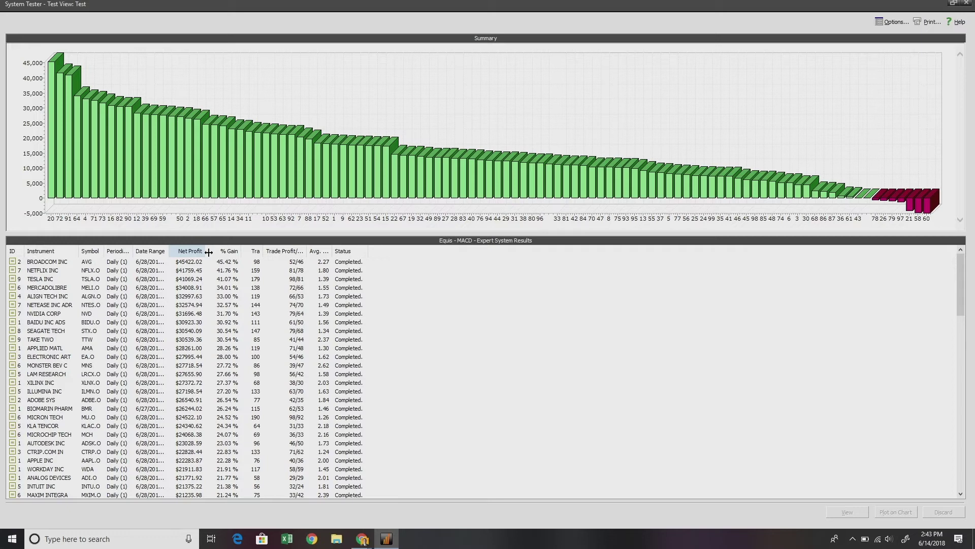
{"action": "left_click_drag", "start_coordinate": [208, 252], "coordinate": [254, 252]}
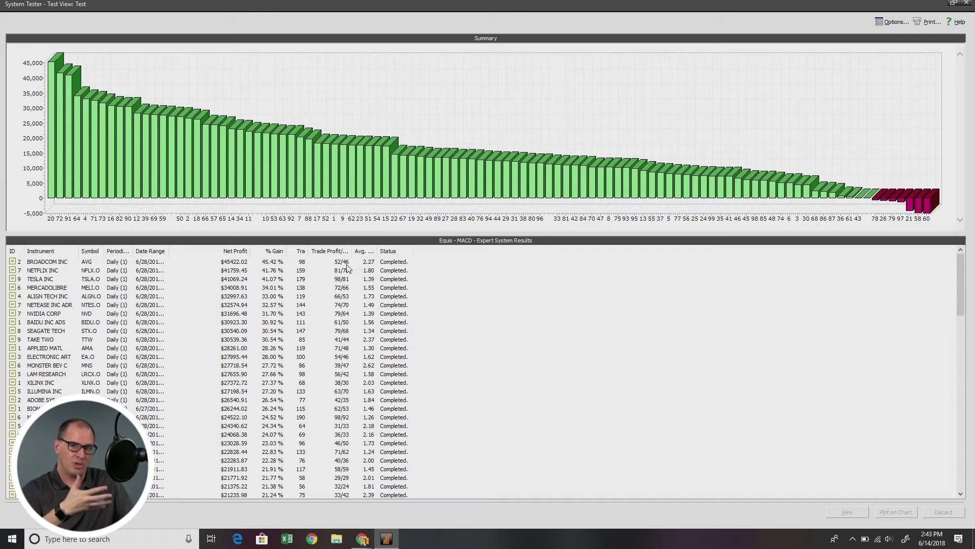
{"action": "double_click", "coordinate": [346, 263]}
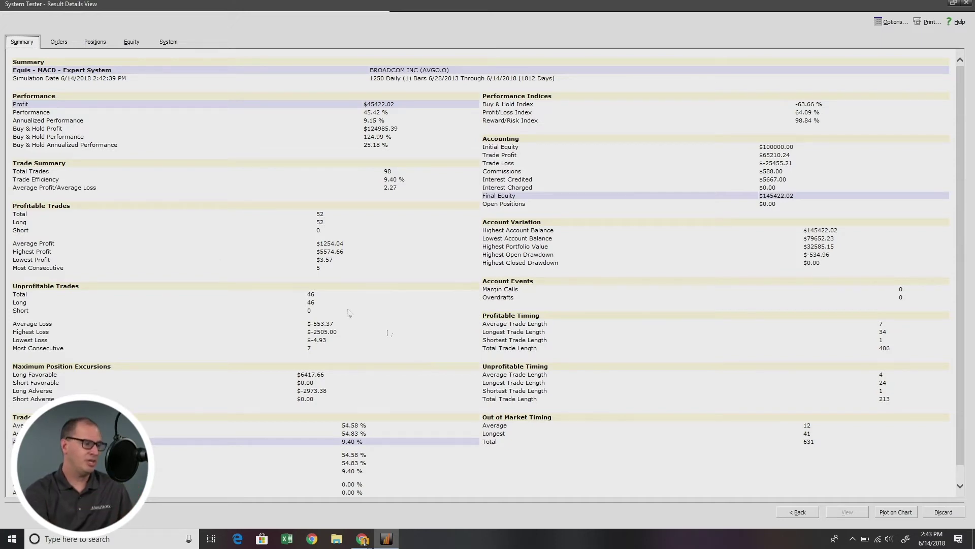
Review Broadcom's orders, positions and equity curve, then return to the ranked list.
{"action": "left_click", "coordinate": [60, 42]}
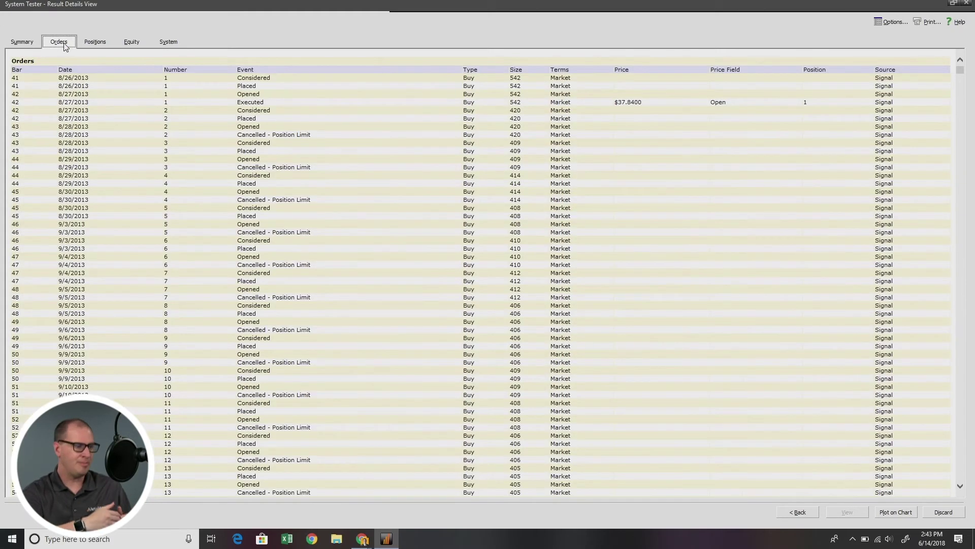
{"action": "left_click", "coordinate": [97, 41]}
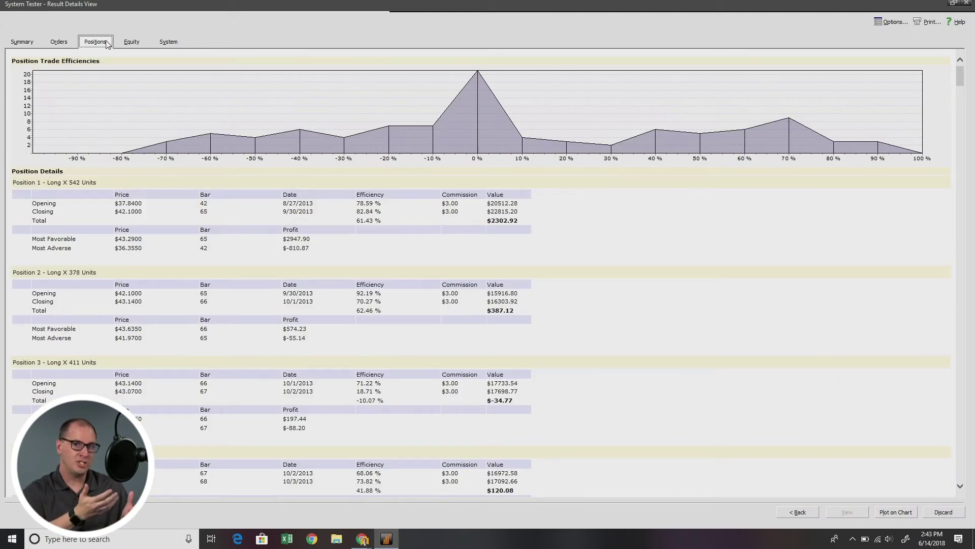
{"action": "left_click", "coordinate": [126, 42]}
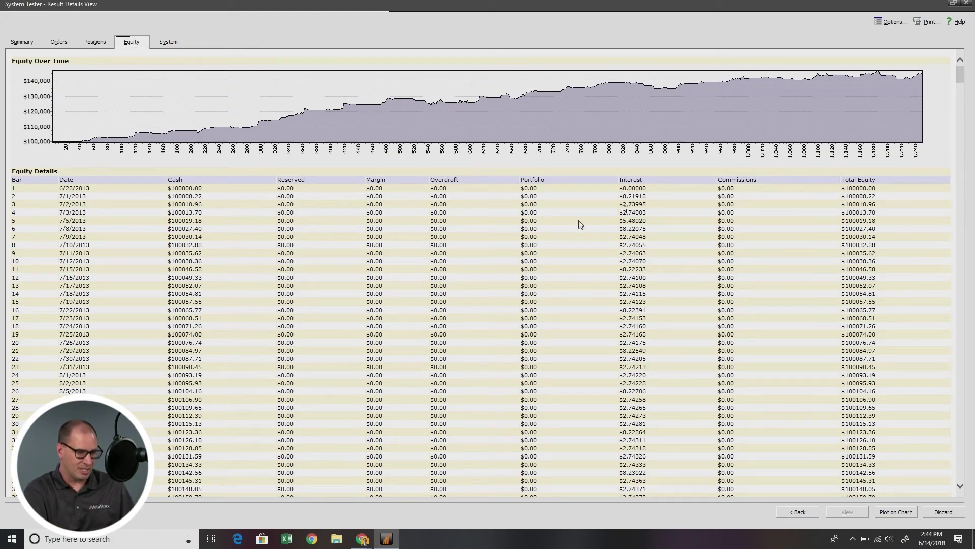
{"action": "left_click", "coordinate": [796, 512]}
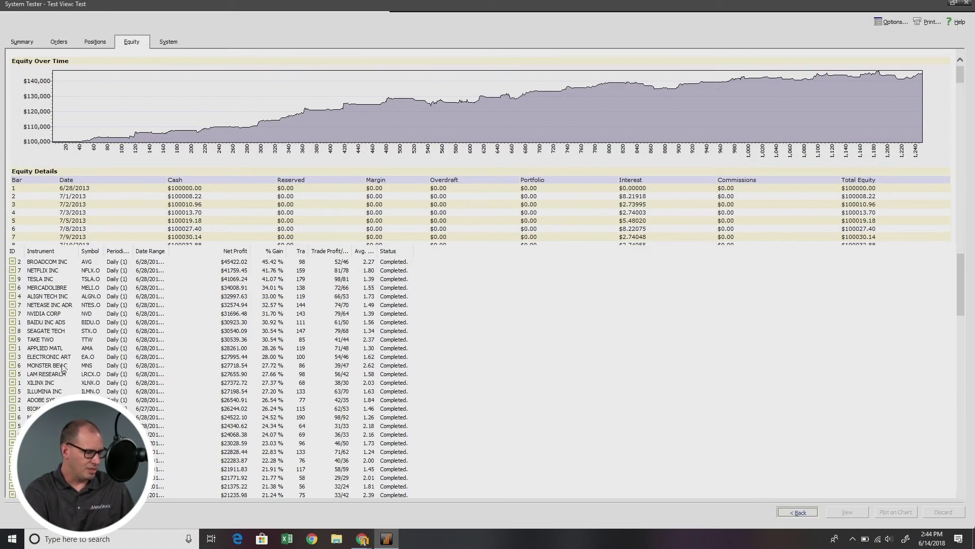
Review Lam Research's $27,656 report and equity curve, then return to the ranked list.
{"action": "double_click", "coordinate": [46, 373]}
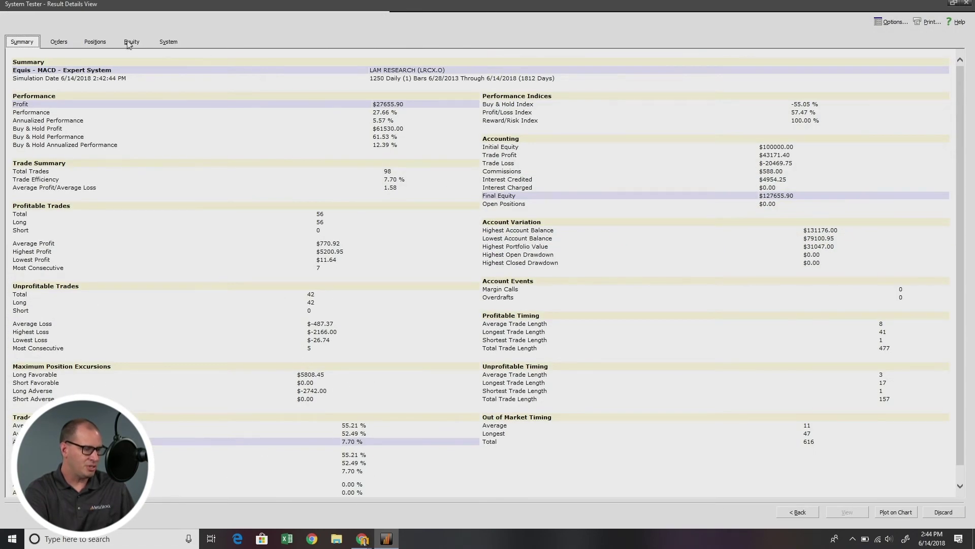
{"action": "left_click", "coordinate": [131, 42]}
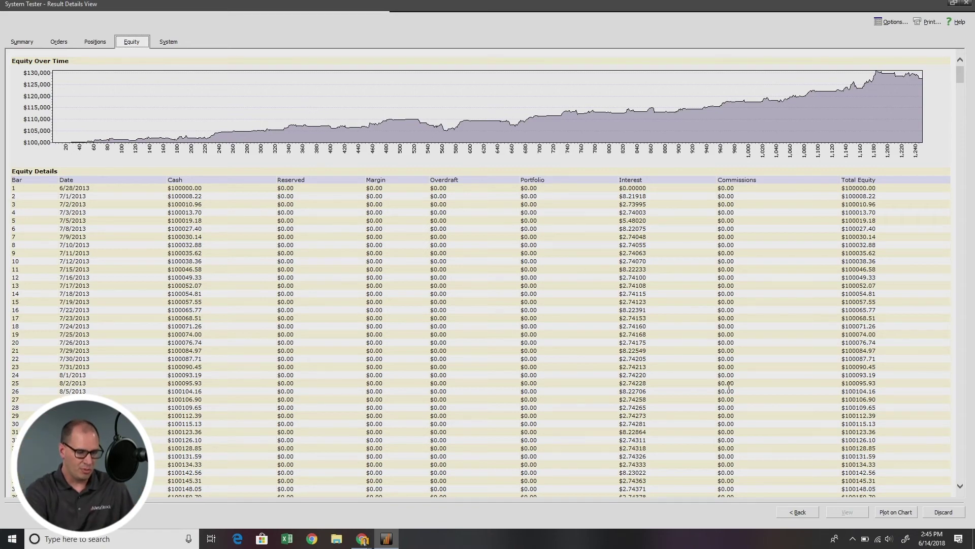
{"action": "left_click", "coordinate": [797, 513]}
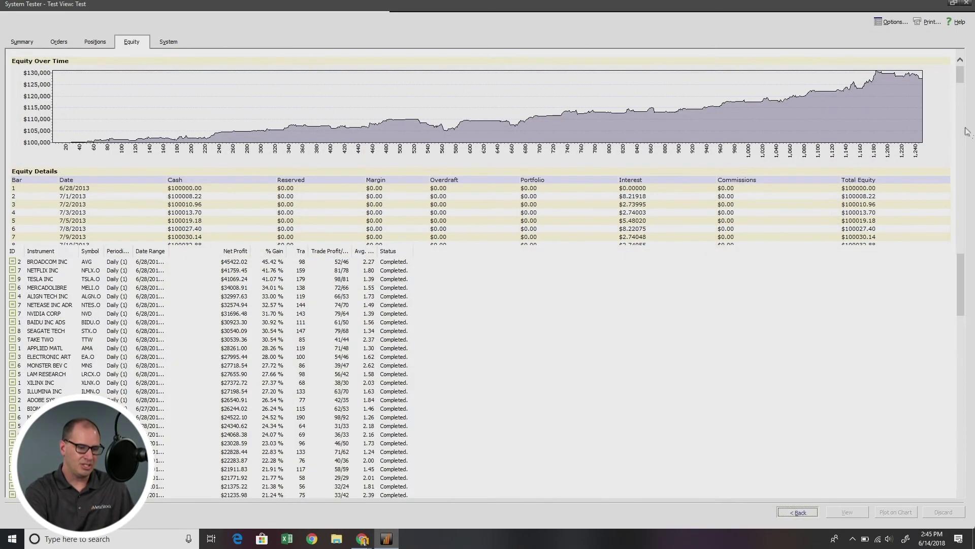
{"action": "left_click_drag", "start_coordinate": [961, 282], "coordinate": [961, 473]}
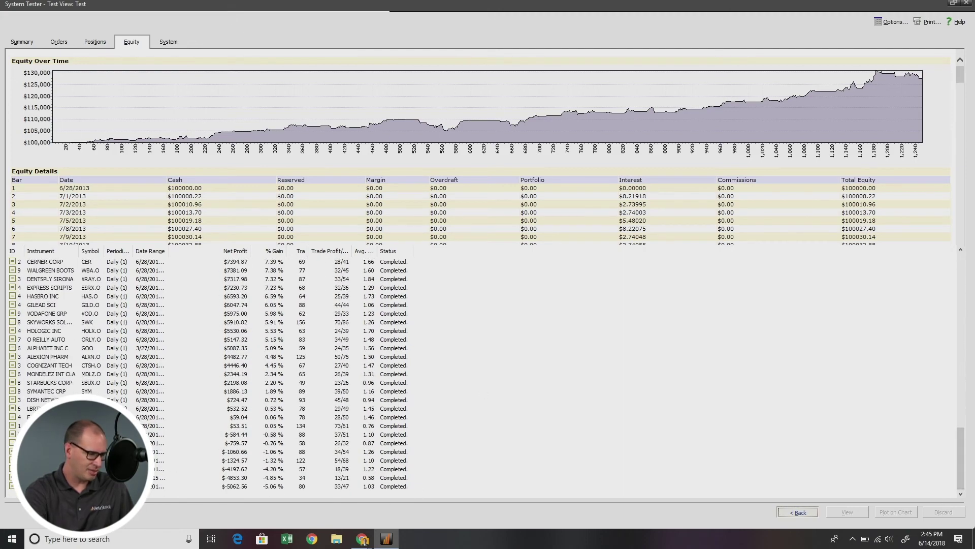
Open Liberty Global's $-5,062.56 loss report and view its equity curve.
{"action": "double_click", "coordinate": [228, 486]}
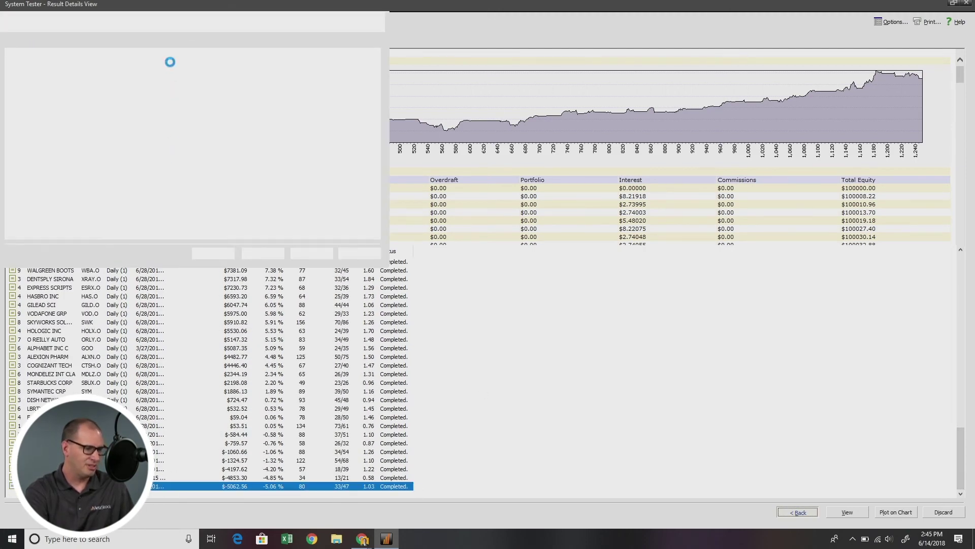
{"action": "left_click", "coordinate": [133, 42]}
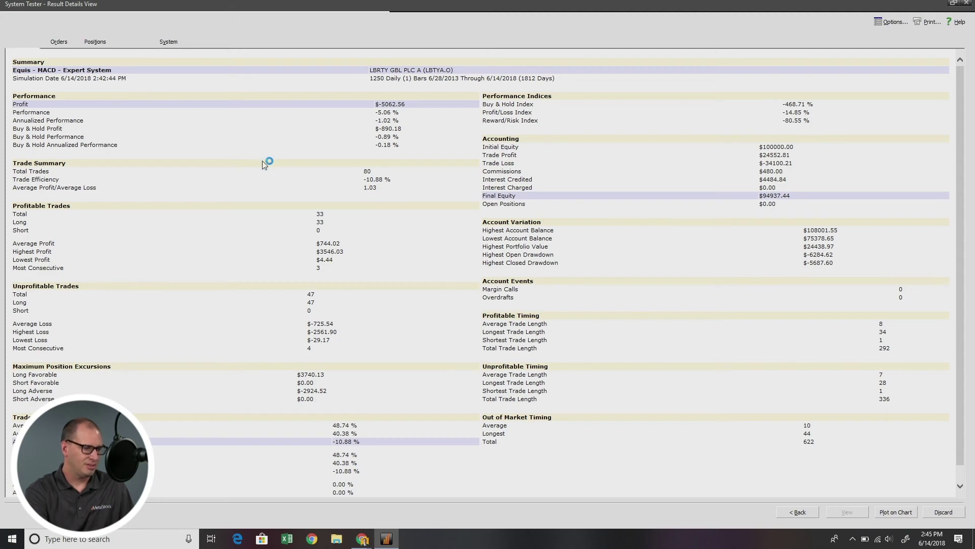